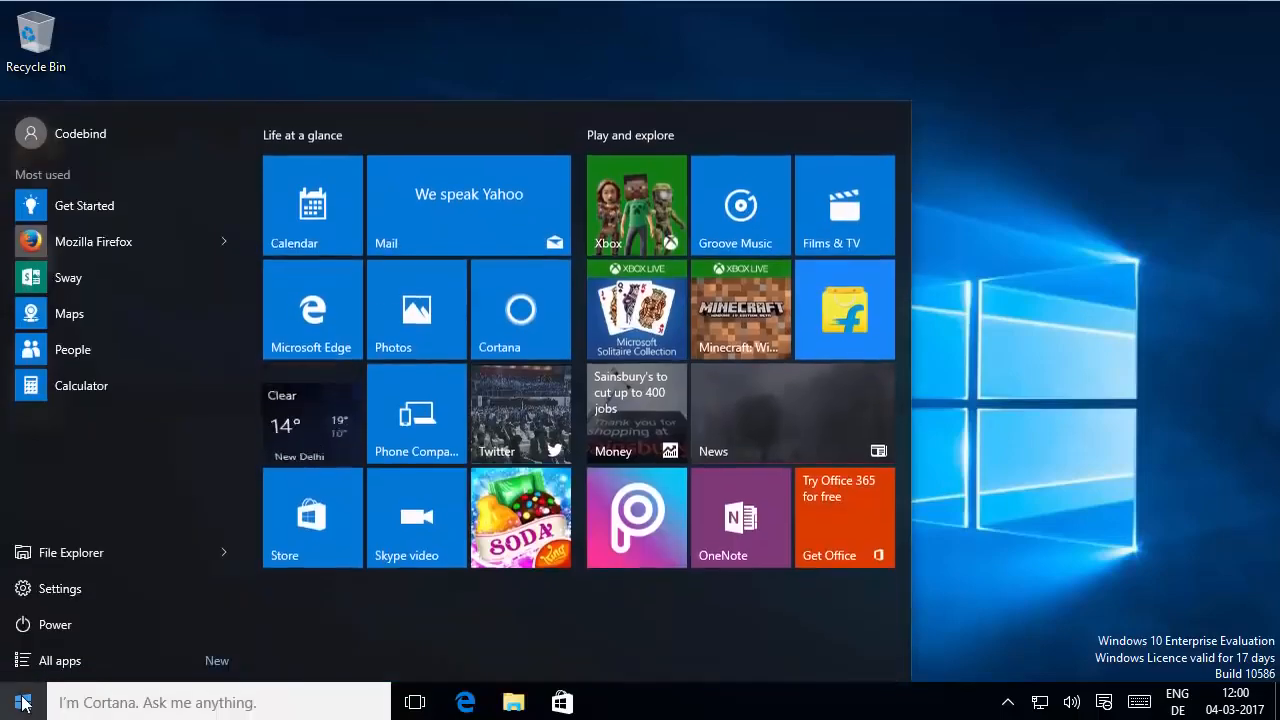
- Open Disk Management through the Manage option of This PC in File Explorer
{"action": "left_click", "coordinate": [62, 552]}
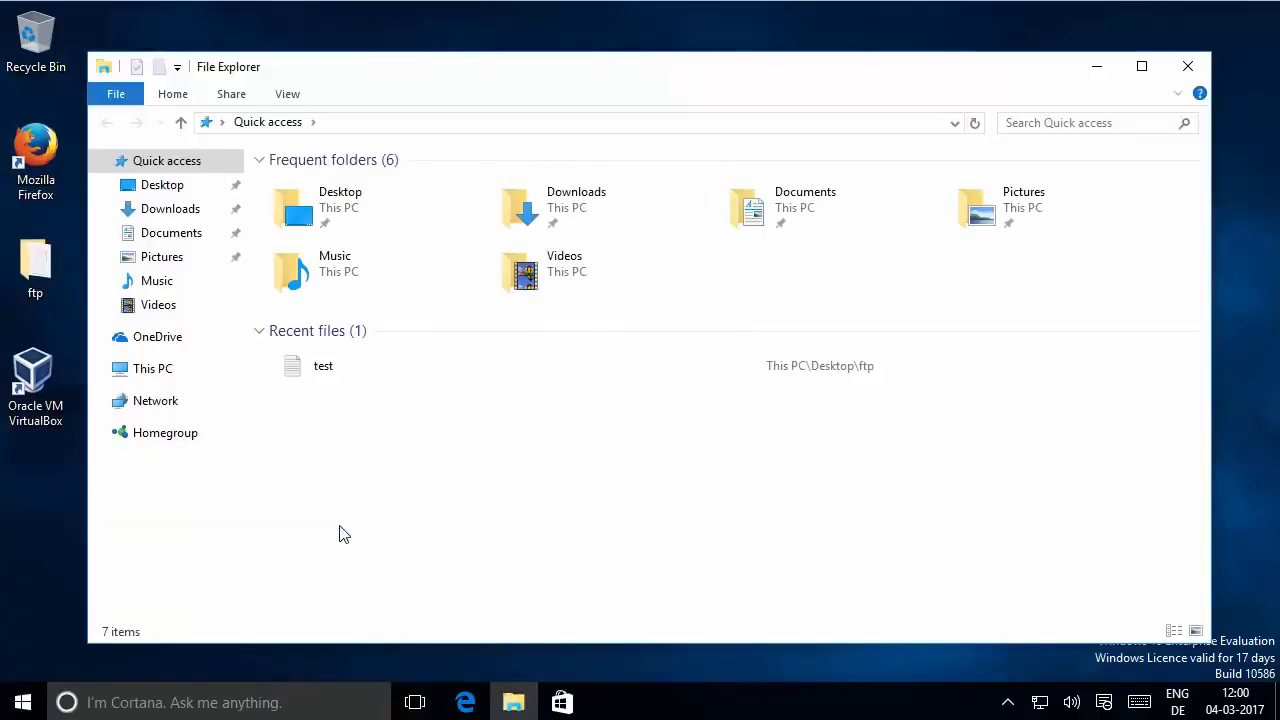
{"action": "left_click", "coordinate": [176, 370]}
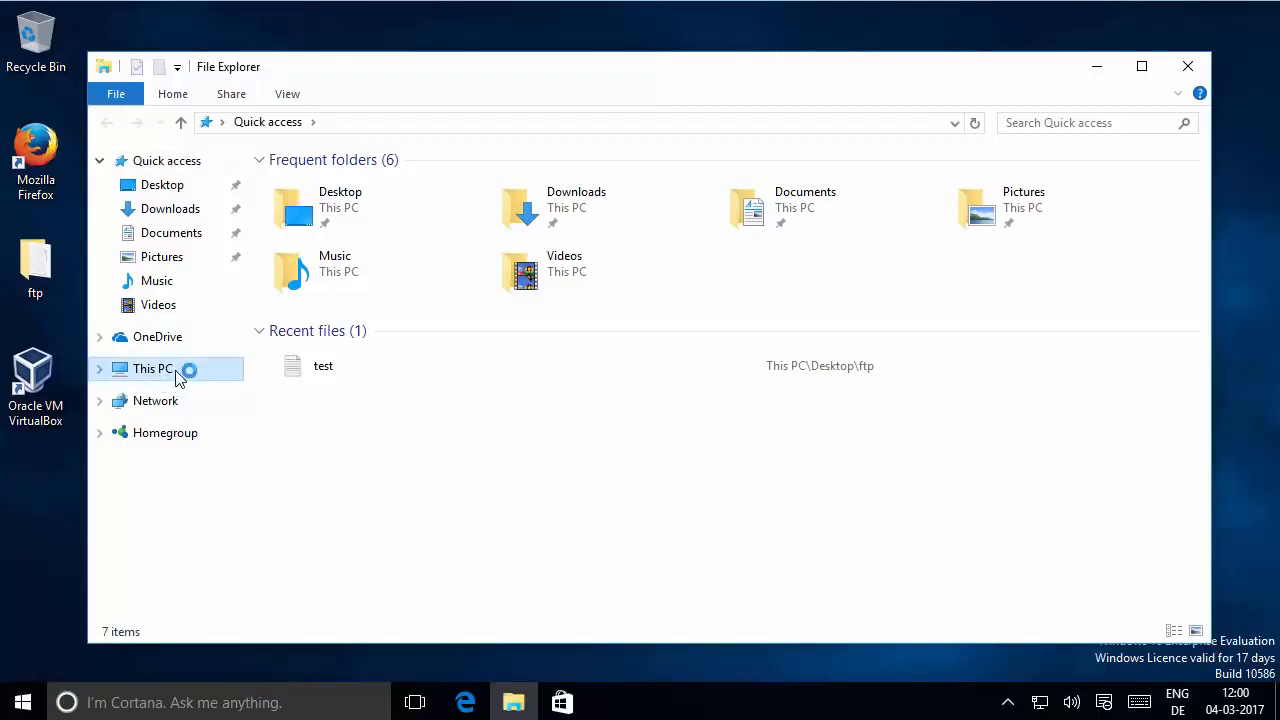
{"action": "right_click", "coordinate": [178, 372]}
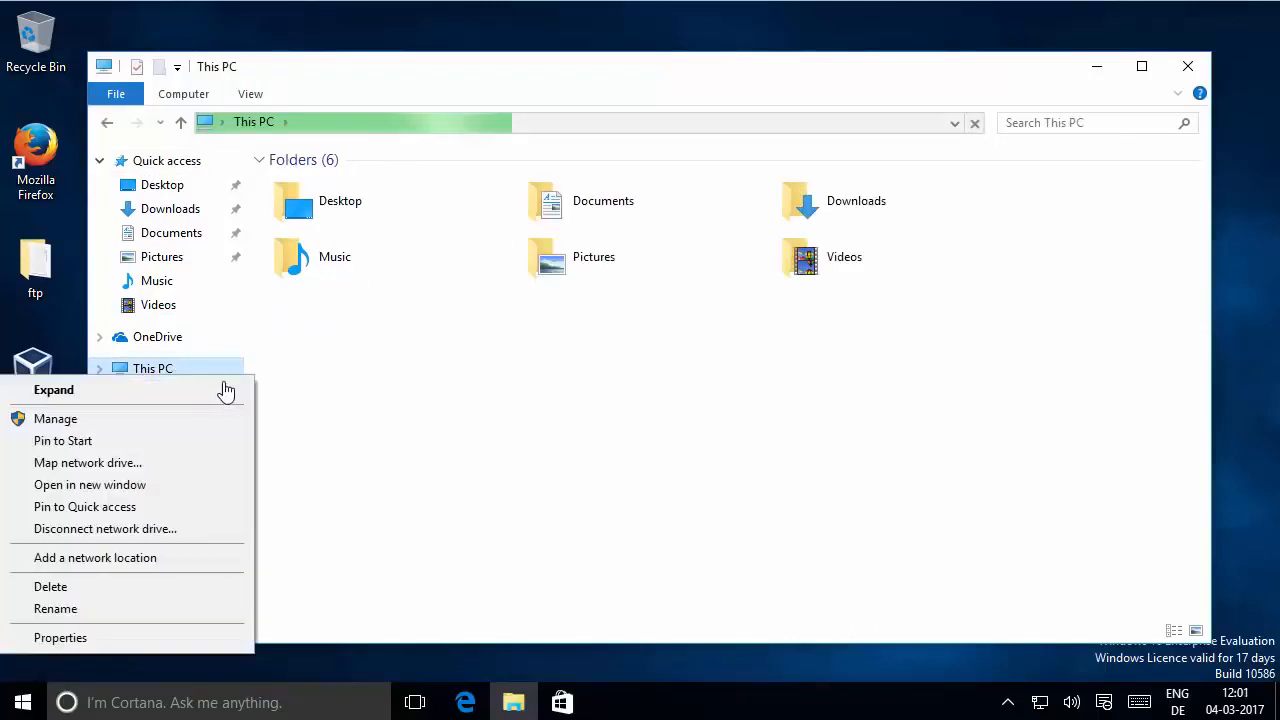
{"action": "left_click", "coordinate": [72, 423]}
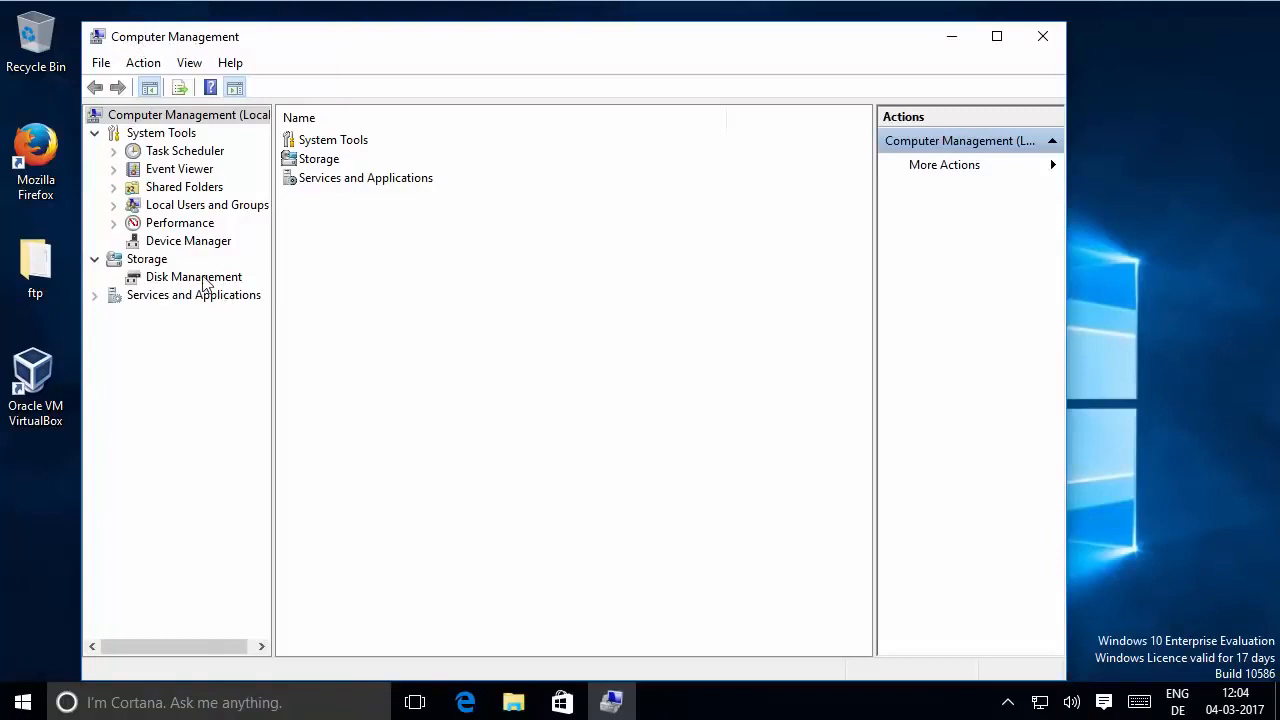
{"action": "left_click", "coordinate": [153, 277]}
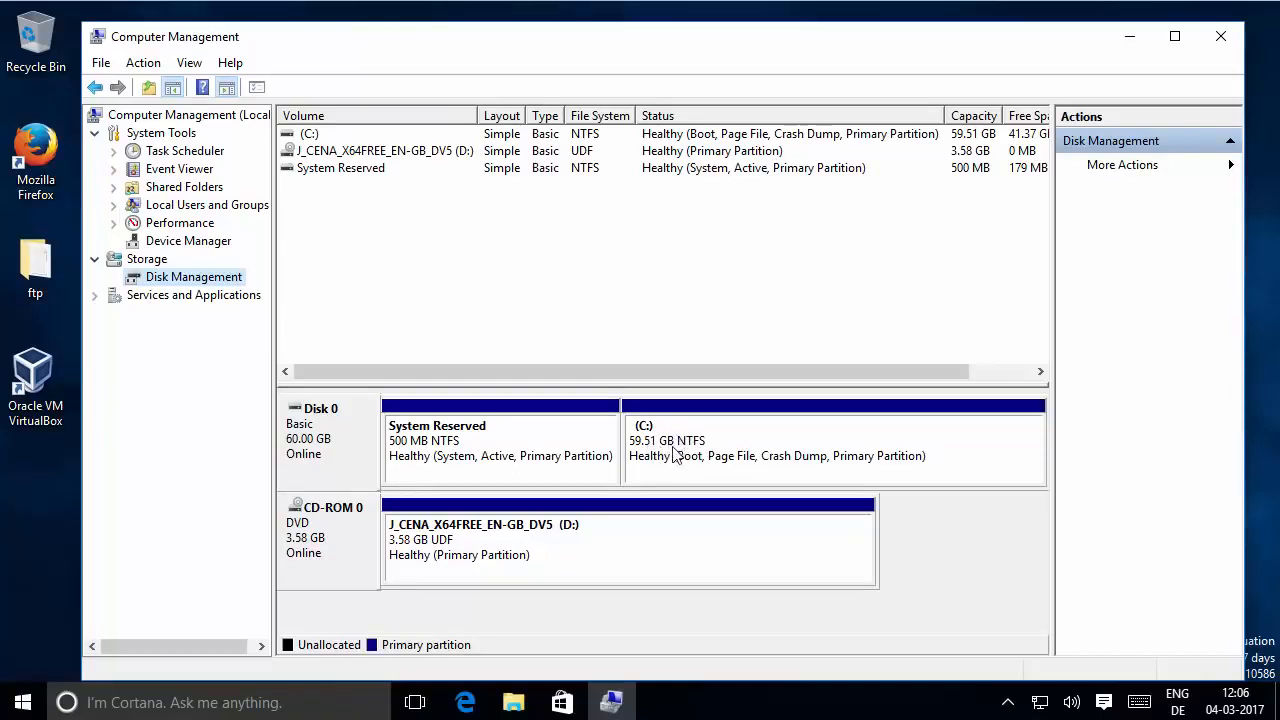
- Shrink the C: volume on Disk 0 by 5000 MB
{"action": "left_click", "coordinate": [725, 447]}
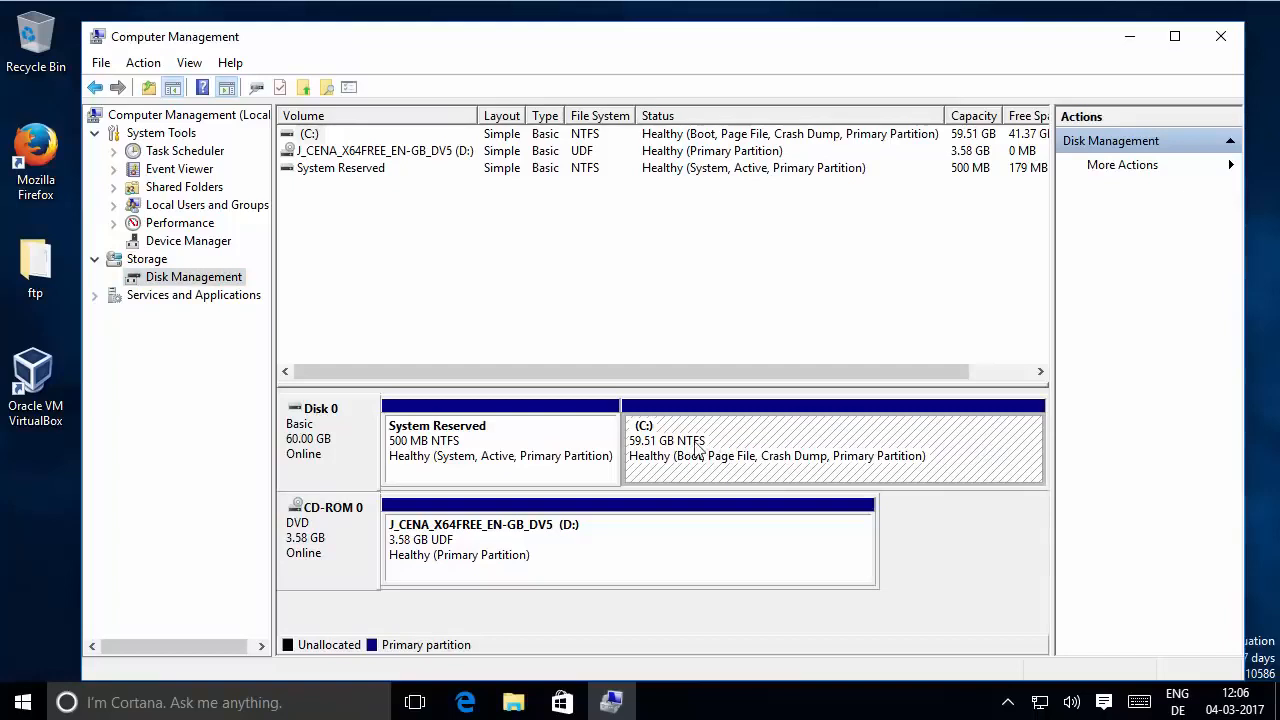
{"action": "right_click", "coordinate": [767, 442]}
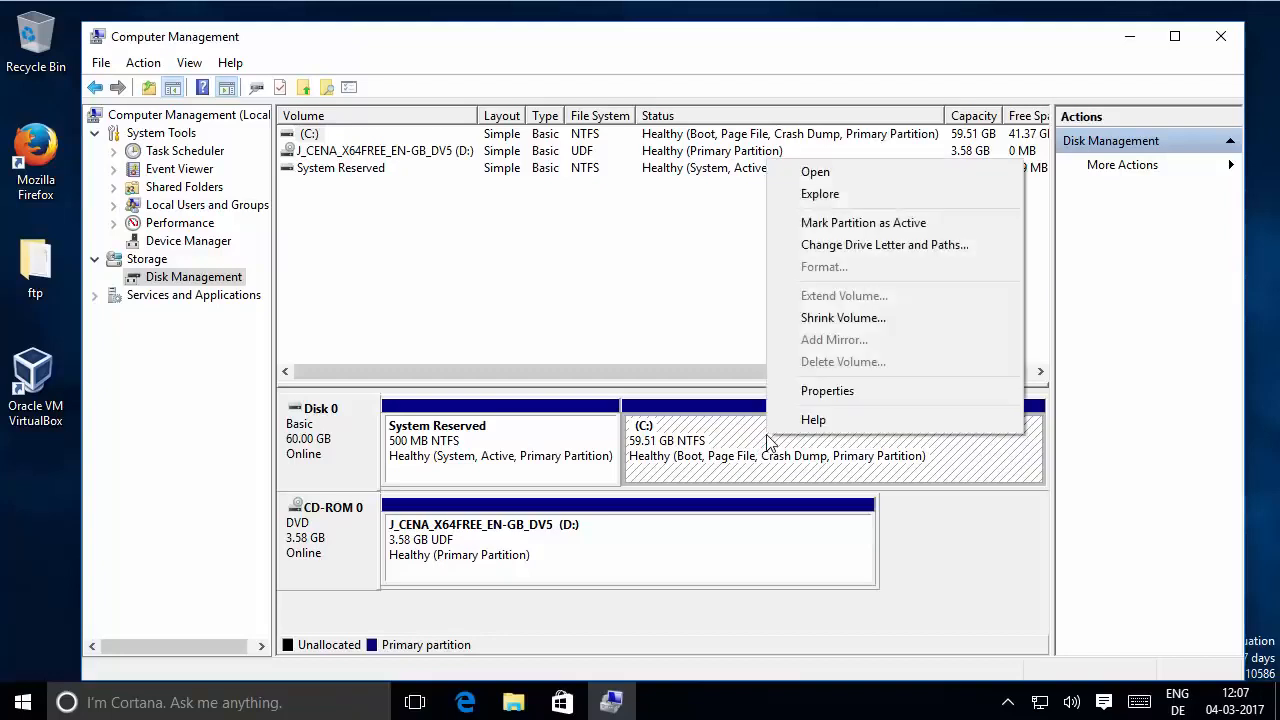
{"action": "left_click", "coordinate": [846, 318]}
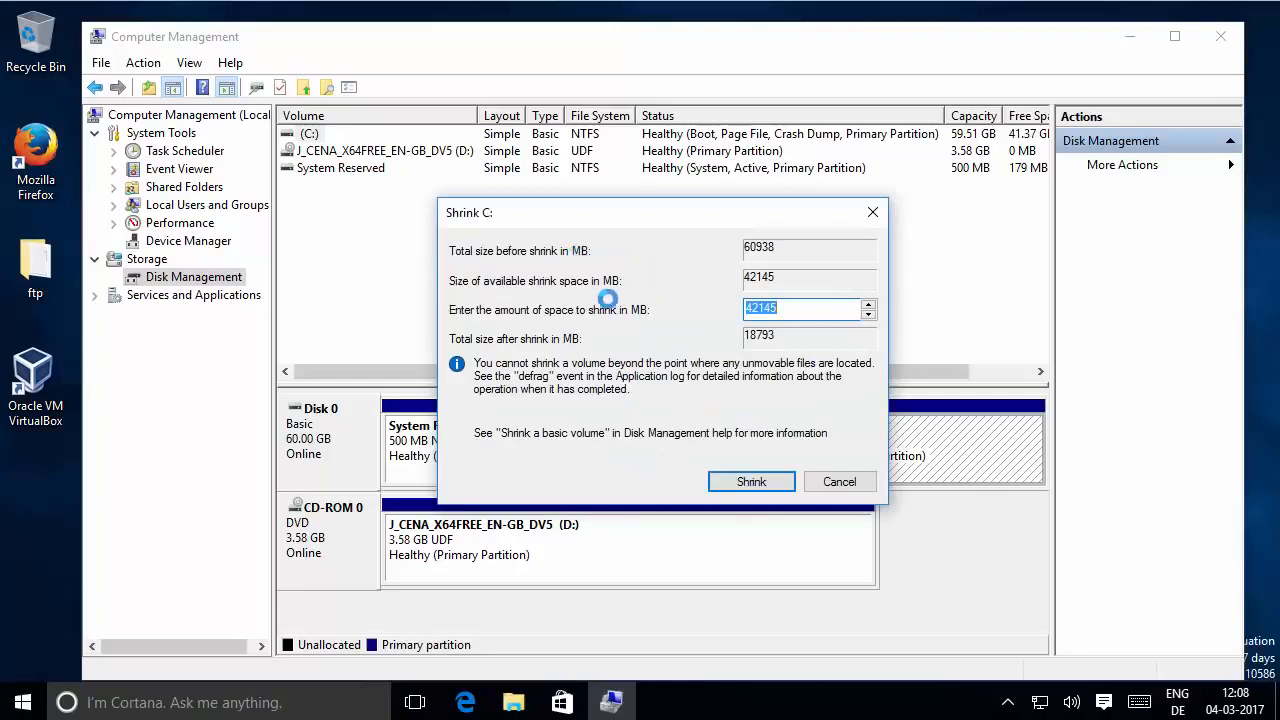
{"action": "mouse_move", "coordinate": [614, 217]}
{"action": "left_mouse_down"}
{"action": "mouse_move", "coordinate": [636, 222]}
{"action": "mouse_move", "coordinate": [623, 228]}
{"action": "left_mouse_up"}
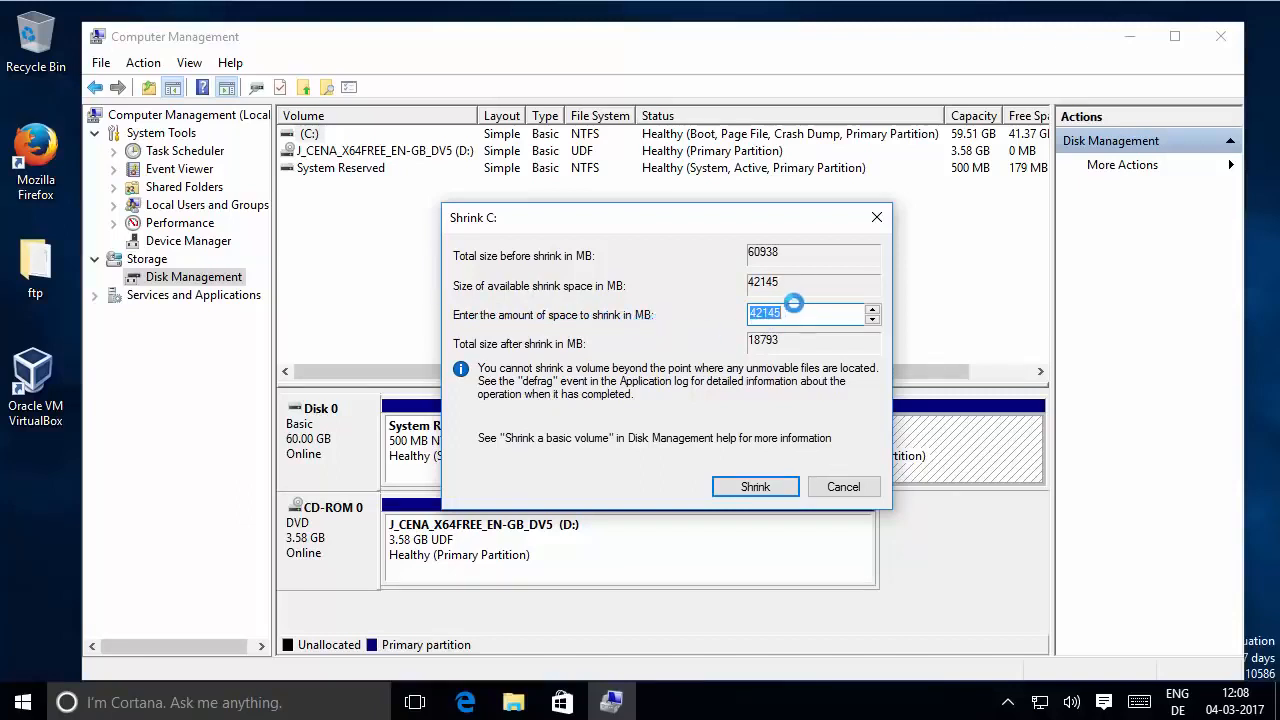
{"action": "left_click_drag", "start_coordinate": [798, 312], "coordinate": [751, 314]}
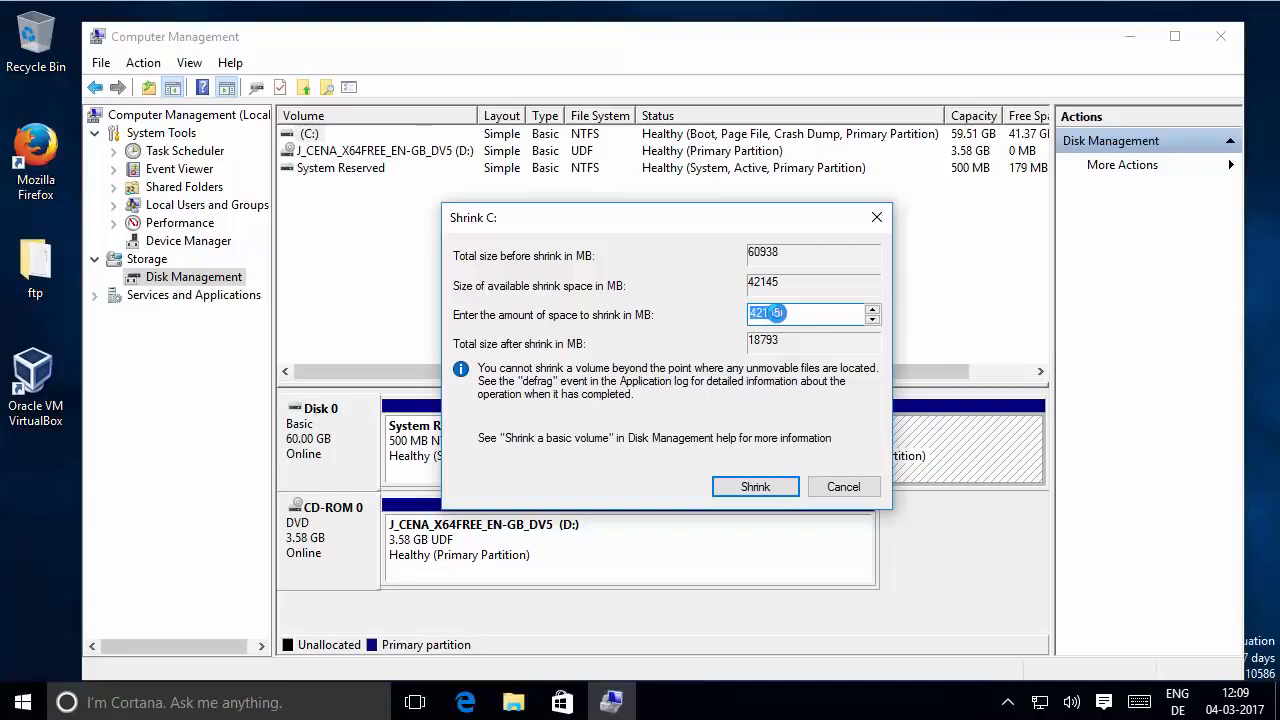
{"action": "type", "text": "5000"}
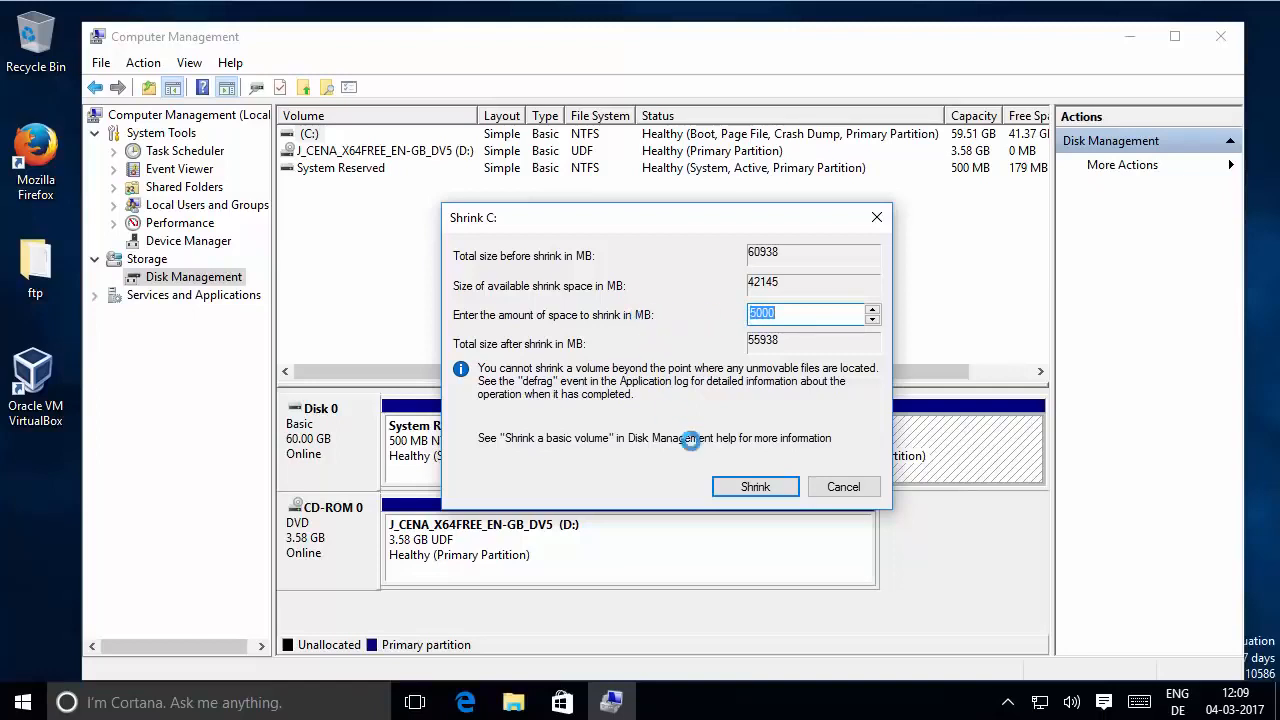
{"action": "left_click", "coordinate": [744, 486]}
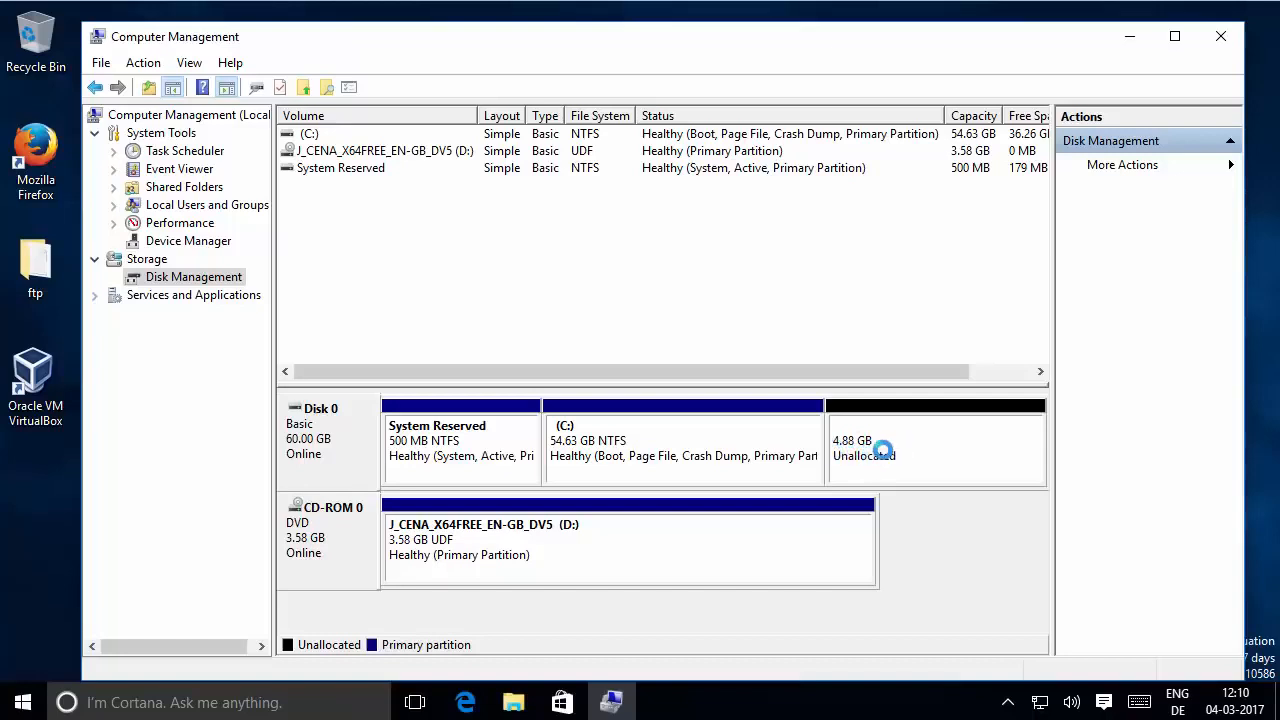
- Start a new simple volume in the unallocated space on Disk 0, with a volume size of 4999 MB
{"action": "left_click", "coordinate": [894, 437]}
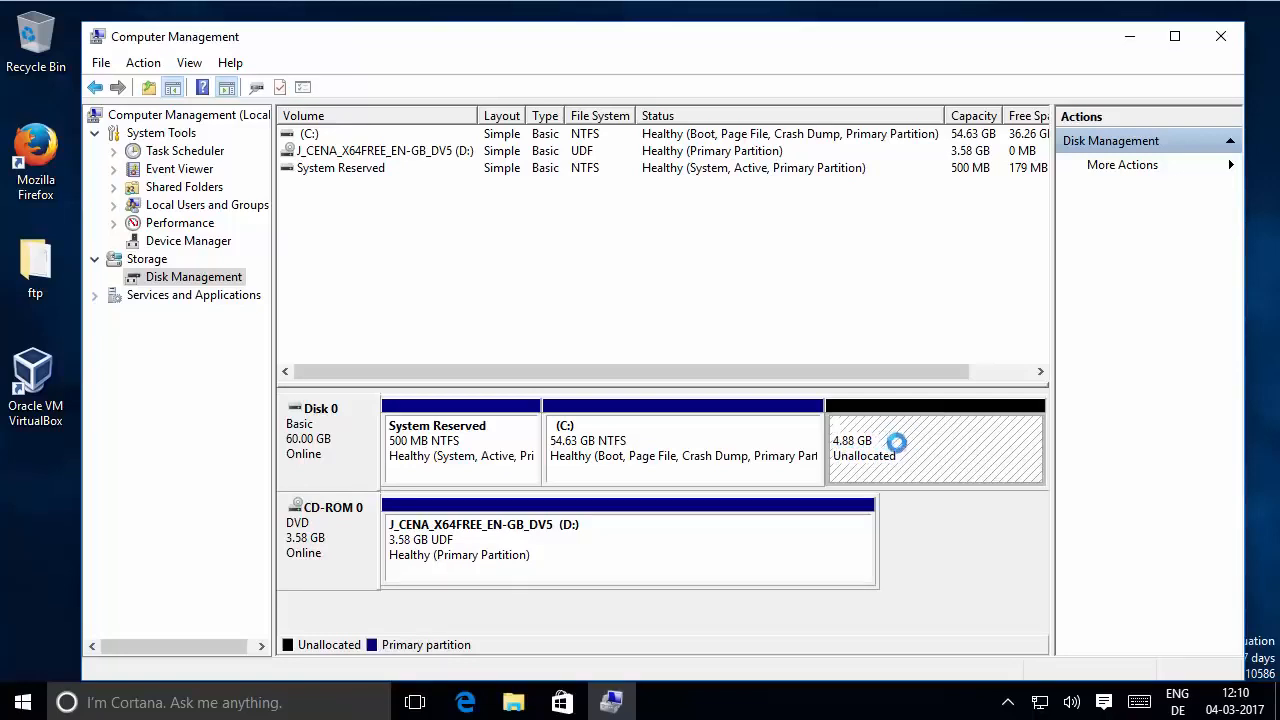
{"action": "right_click", "coordinate": [892, 437]}
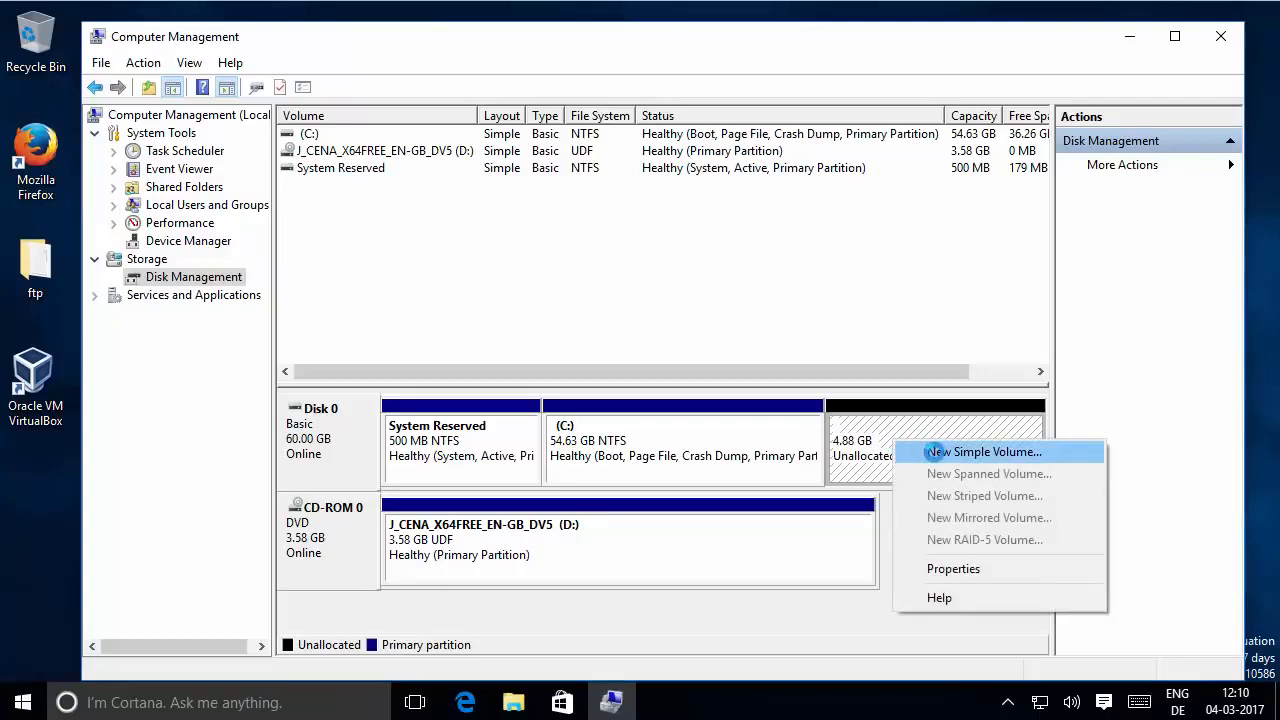
{"action": "left_click", "coordinate": [934, 452]}
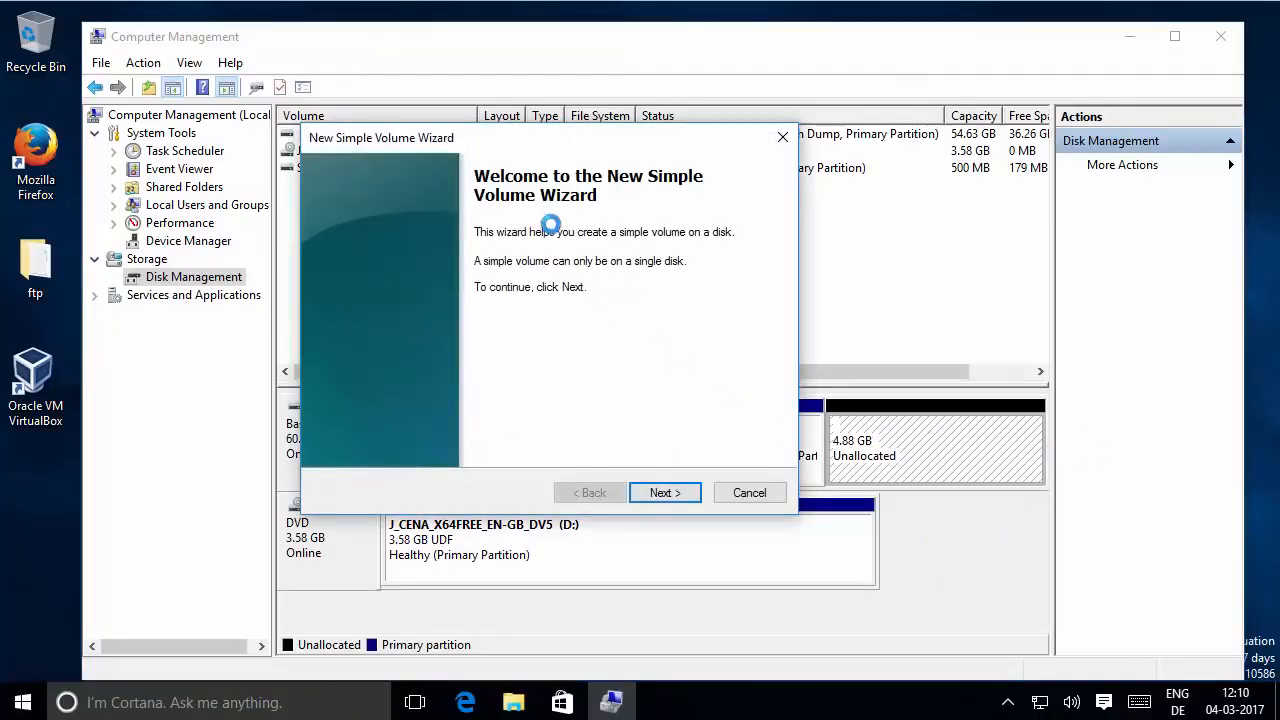
{"action": "left_click_drag", "start_coordinate": [553, 142], "coordinate": [737, 152]}
{"action": "left_click", "coordinate": [845, 502]}
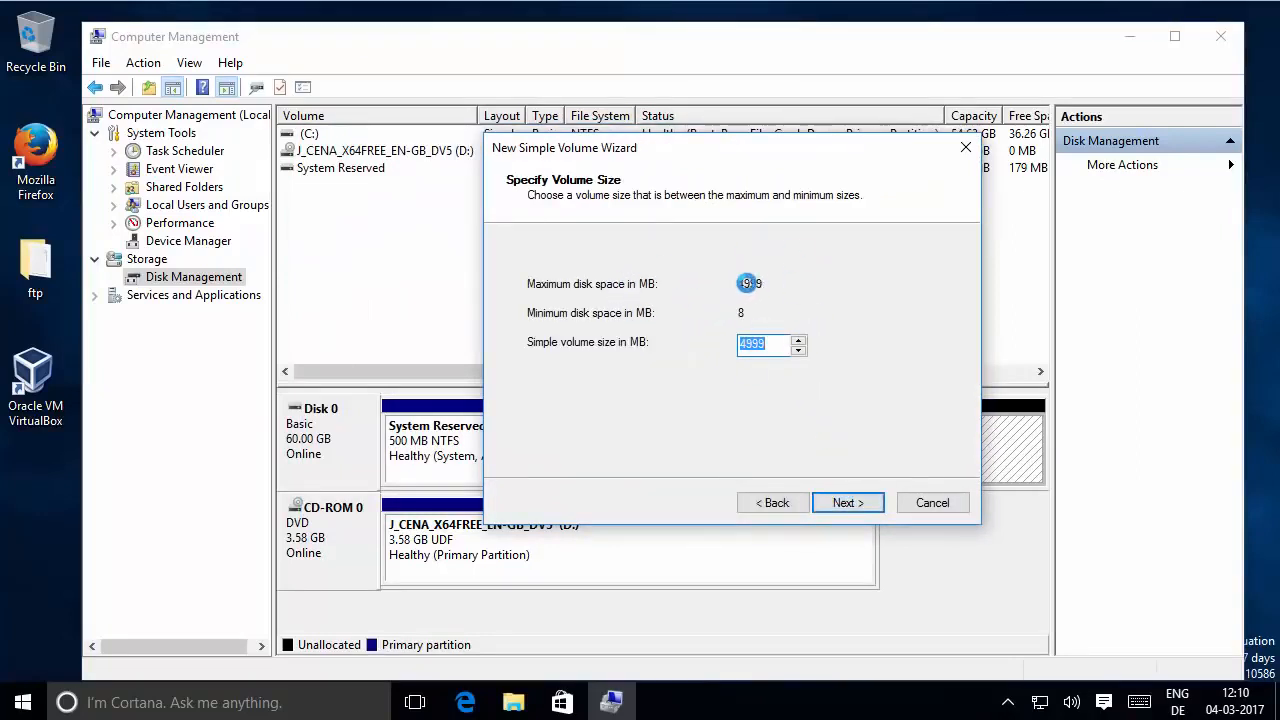
{"action": "left_click", "coordinate": [843, 502]}
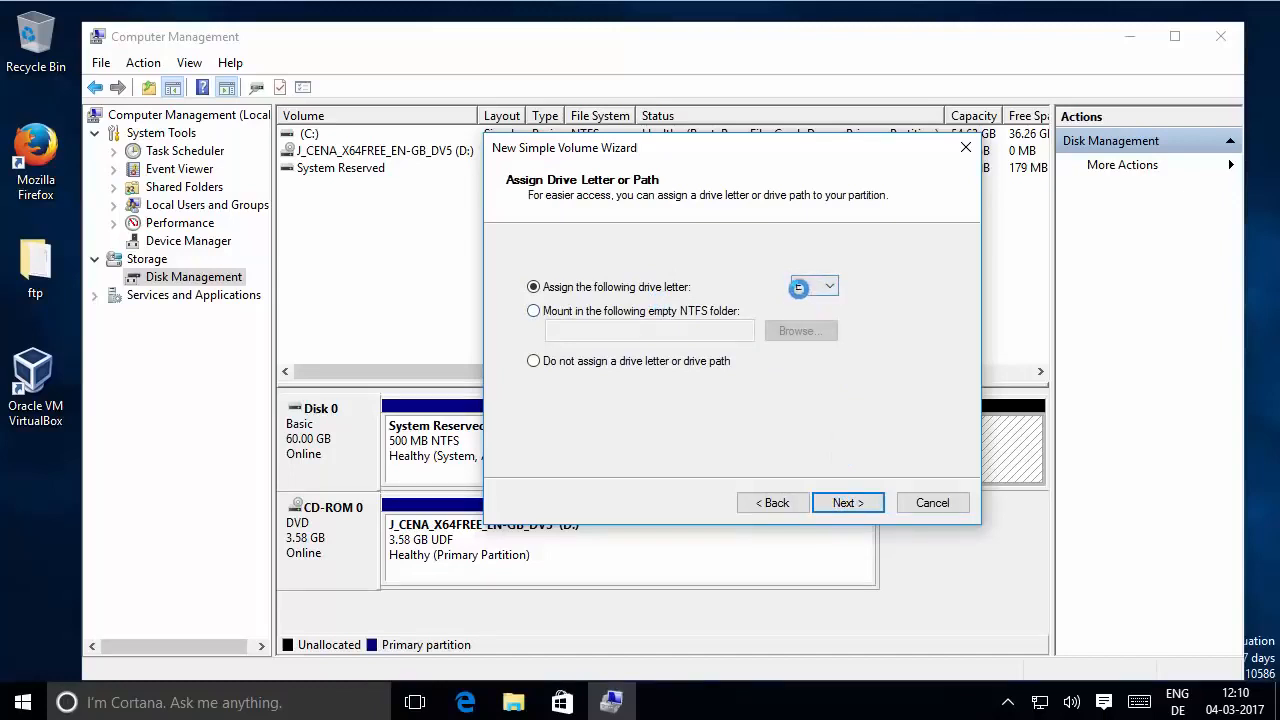
- Assign drive letter E to the new volume and continue to its format settings
{"action": "left_click", "coordinate": [829, 285]}
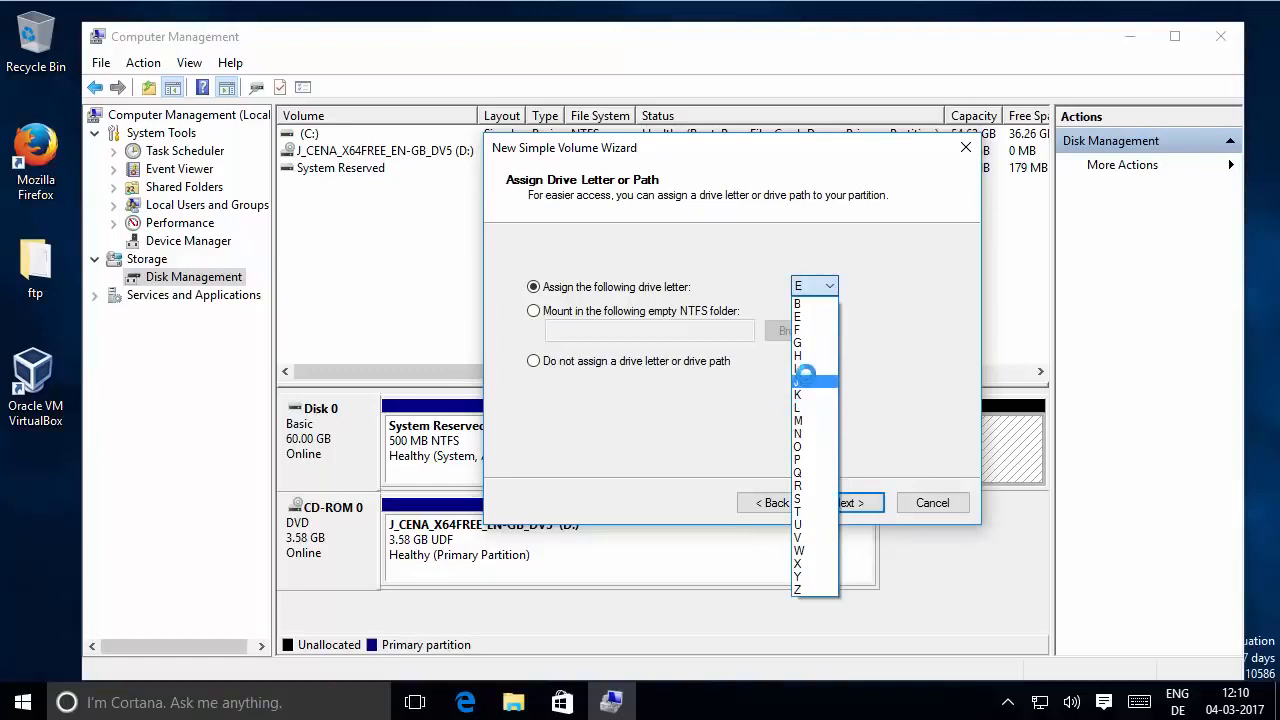
{"action": "left_click", "coordinate": [805, 317]}
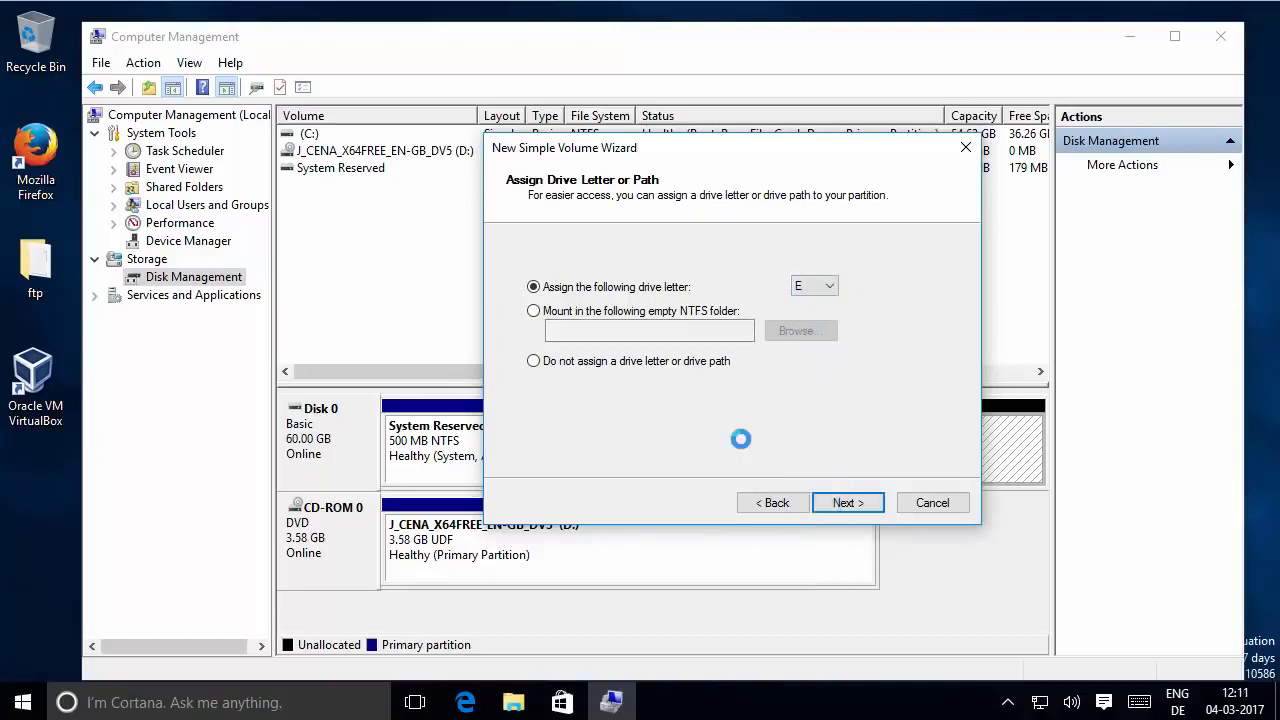
{"action": "left_click", "coordinate": [845, 503]}
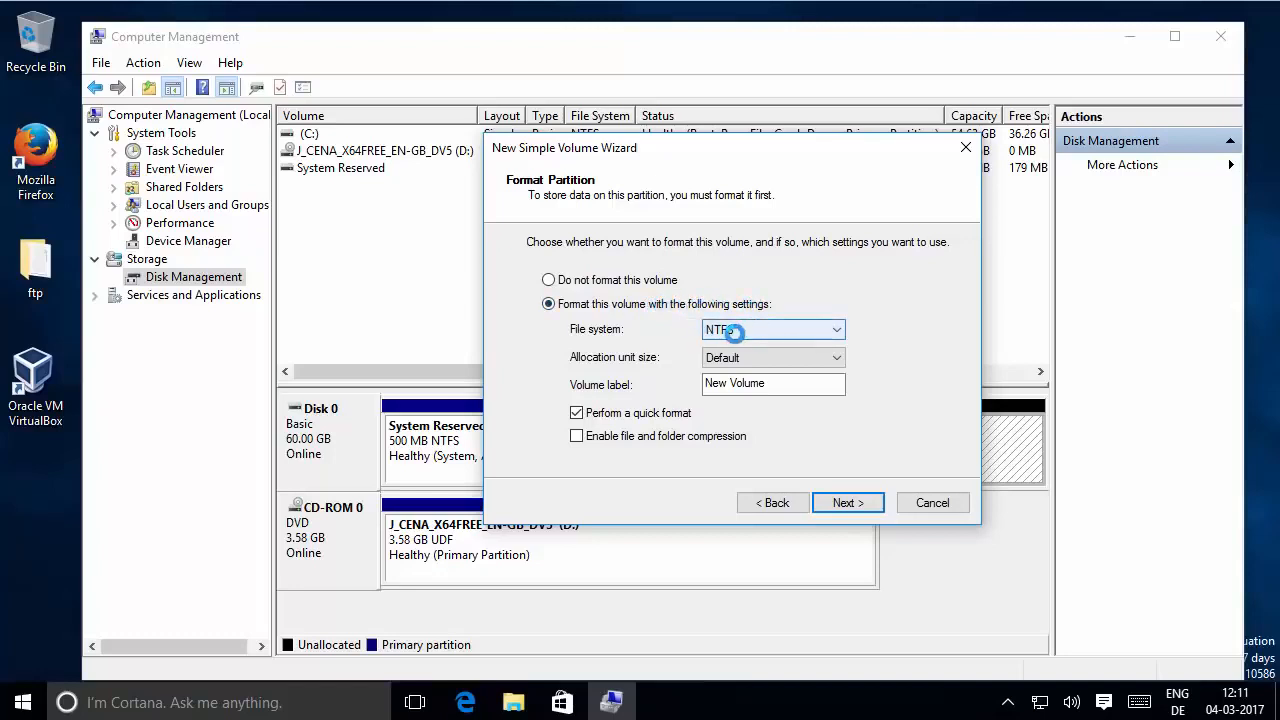
- Label the volume Data, create it with an NTFS quick format, and check the new drive in File Explorer
{"action": "left_click_drag", "start_coordinate": [774, 384], "coordinate": [669, 372]}
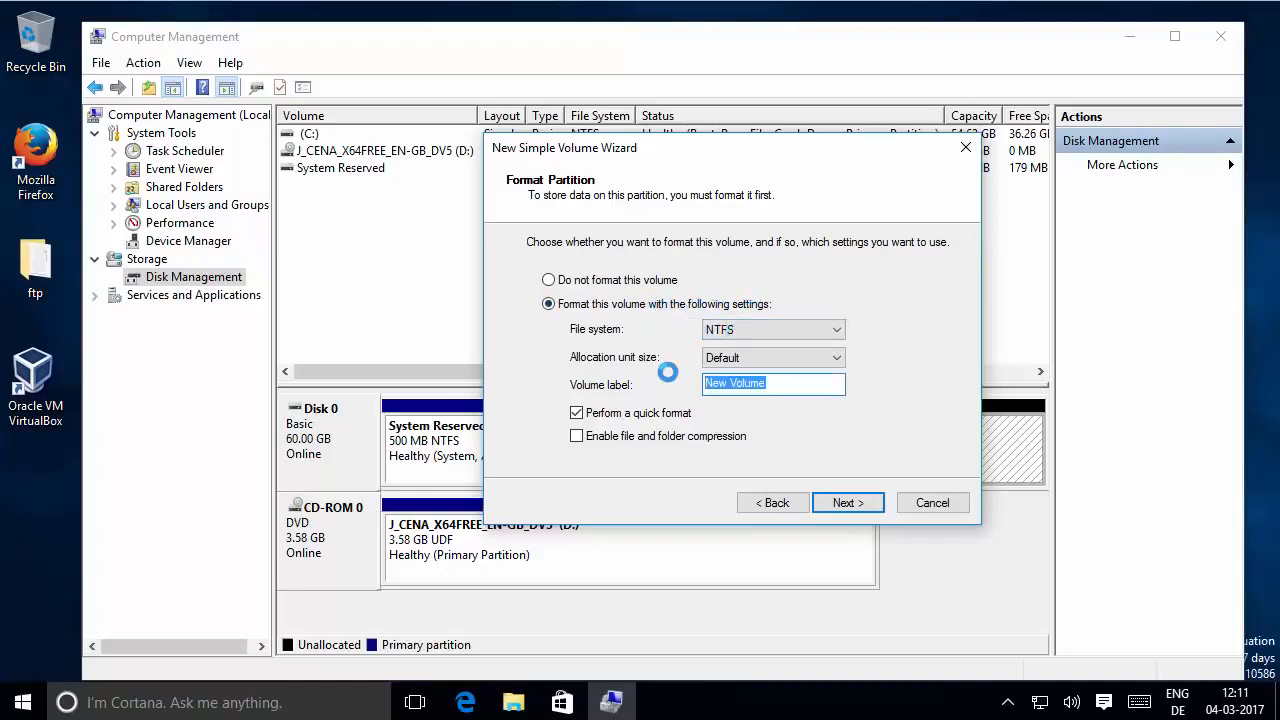
{"action": "left_click", "coordinate": [779, 385]}
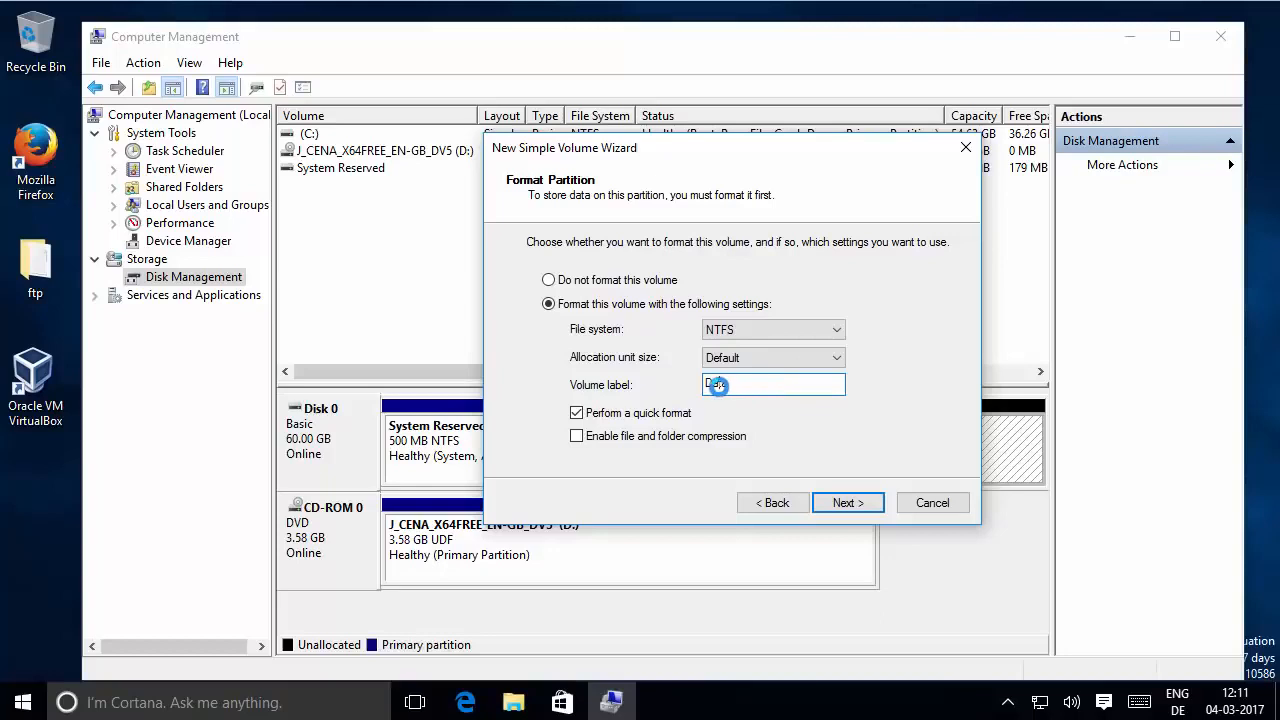
{"action": "left_click", "coordinate": [847, 502]}
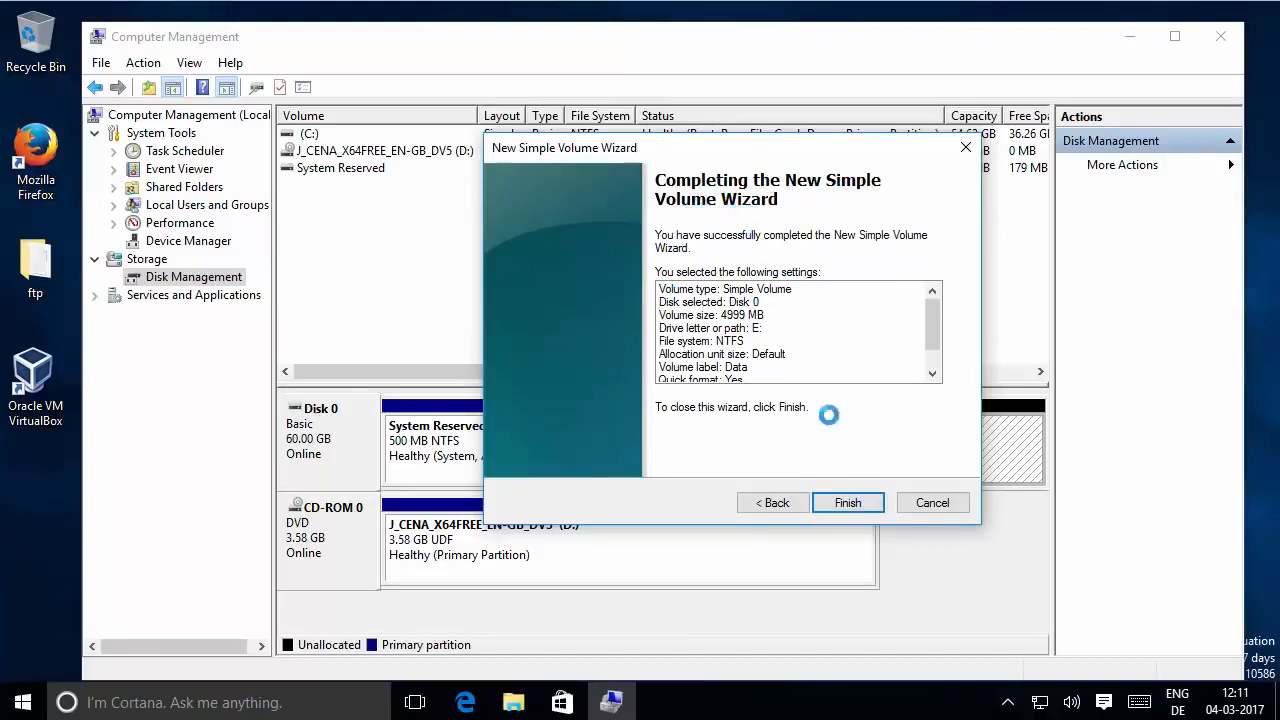
{"action": "left_click", "coordinate": [848, 502]}
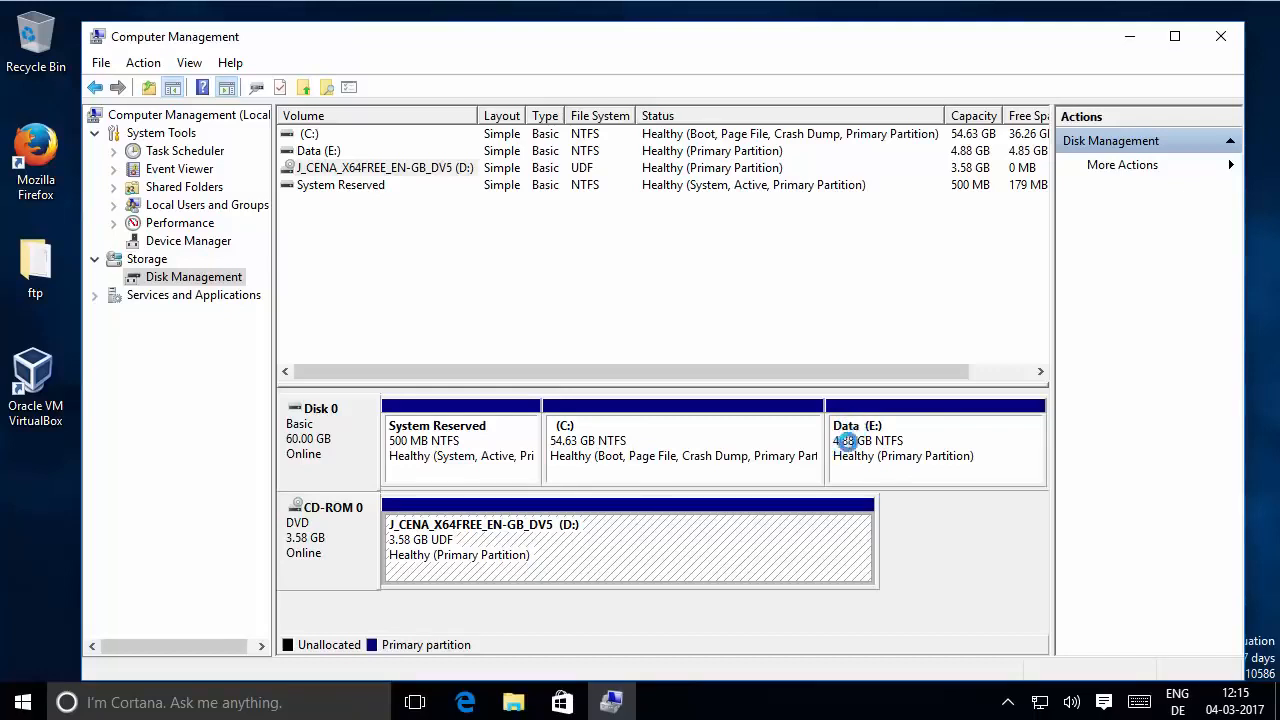
{"action": "left_click", "coordinate": [514, 697]}
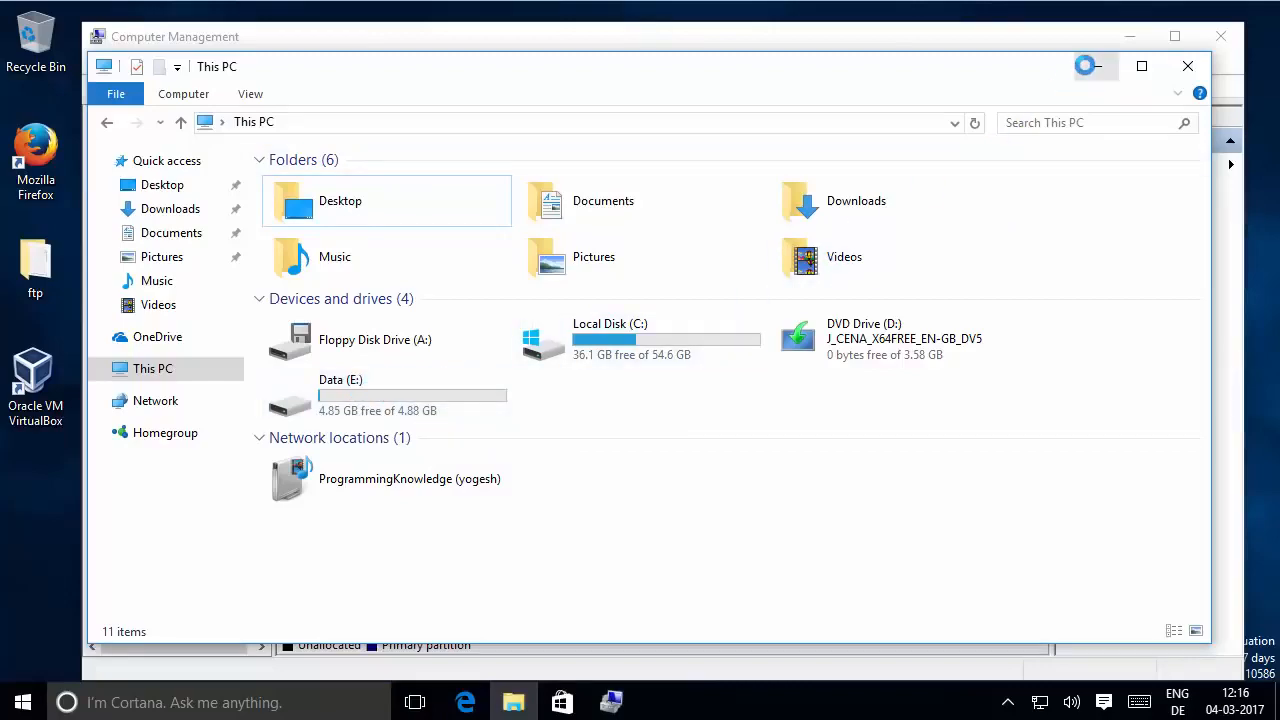
{"action": "left_click", "coordinate": [1085, 66]}
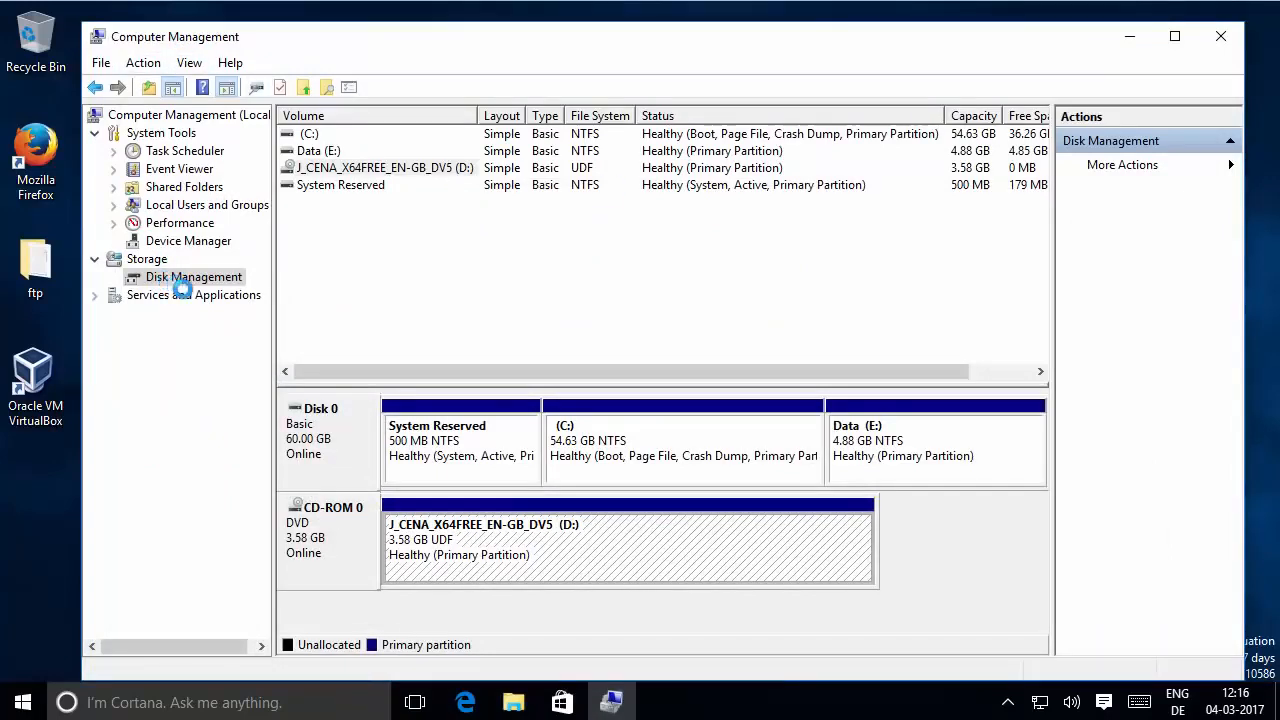
- Delete the Data (E:) volume from Disk 0, accepting that its data is erased
{"action": "left_click", "coordinate": [884, 446]}
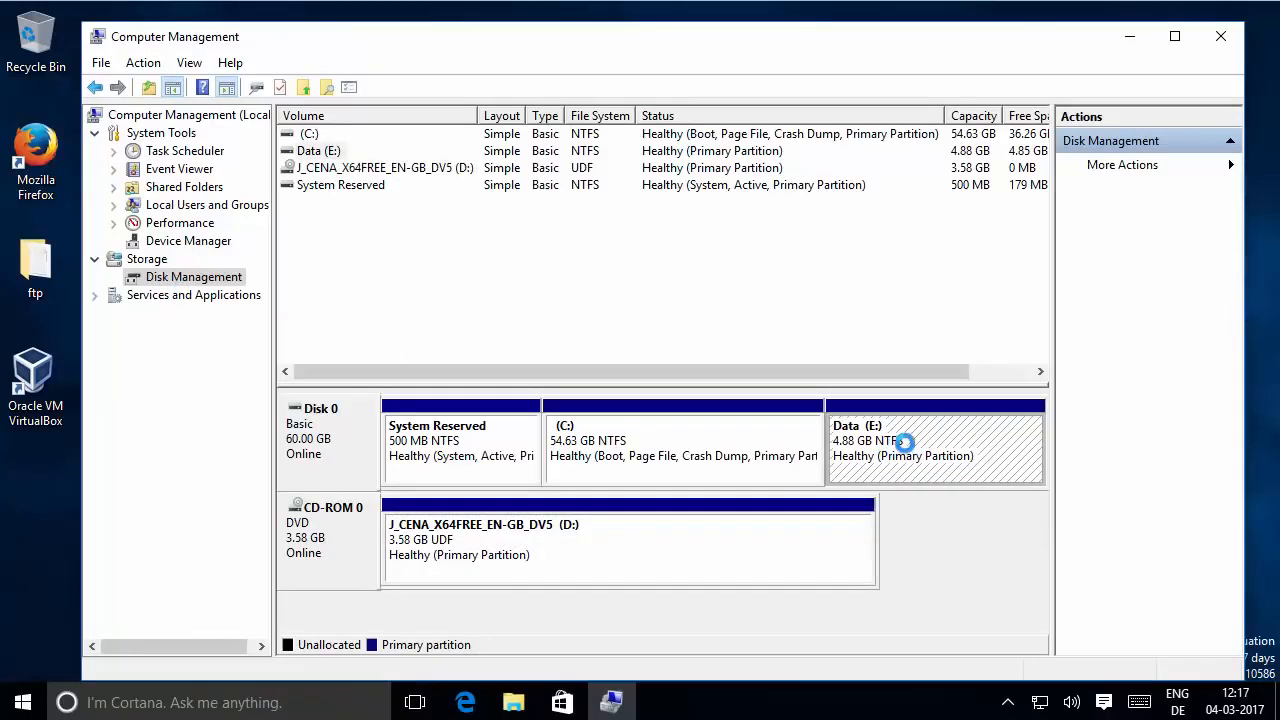
{"action": "right_click", "coordinate": [904, 438]}
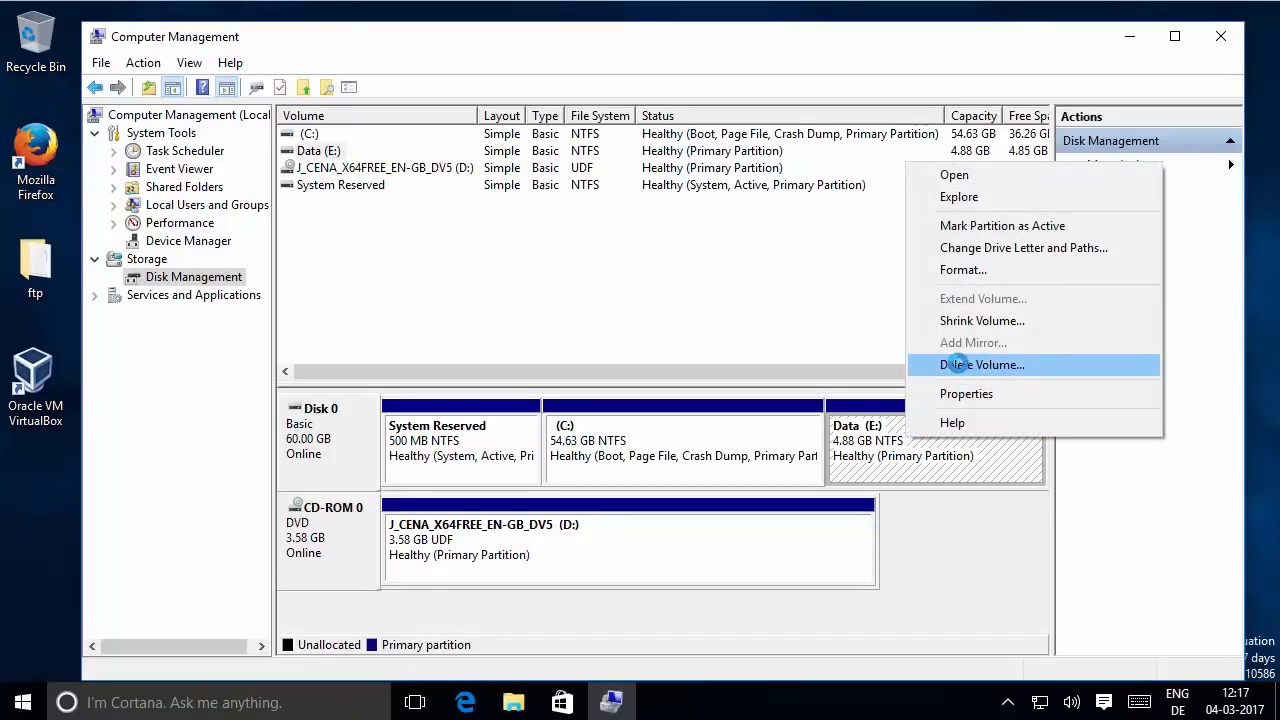
{"action": "left_click", "coordinate": [957, 365]}
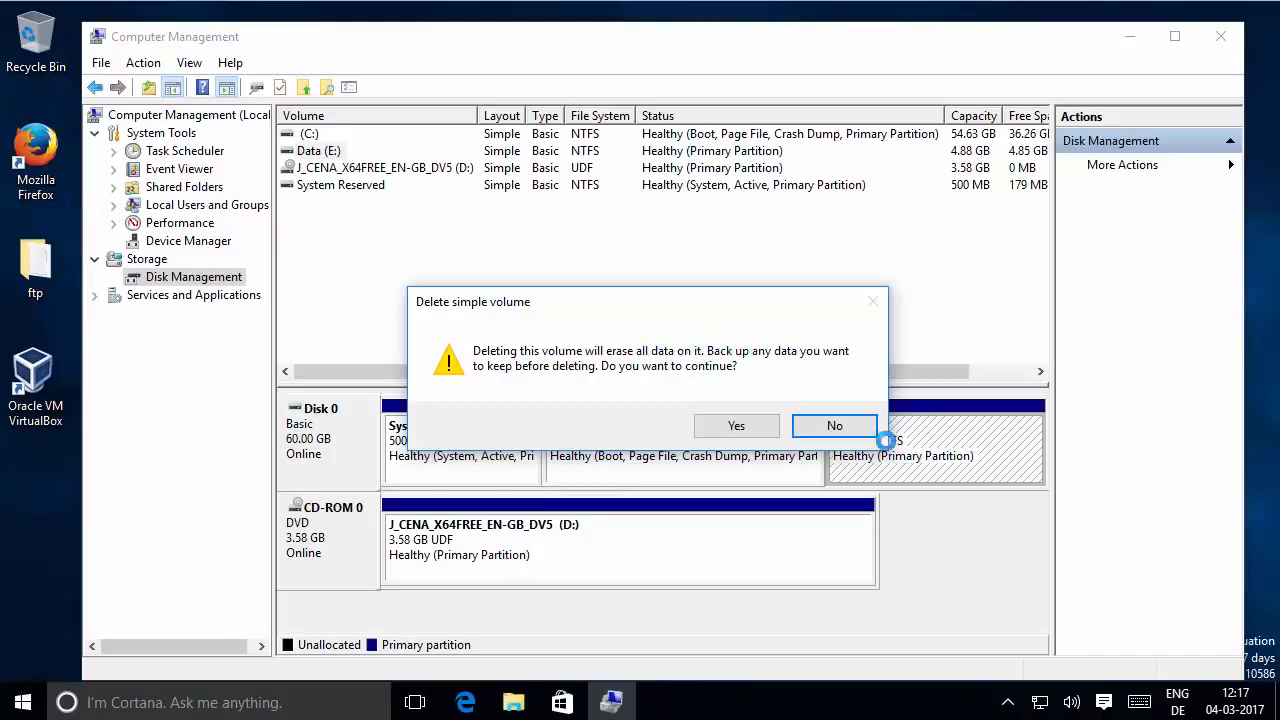
{"action": "left_click", "coordinate": [707, 425]}
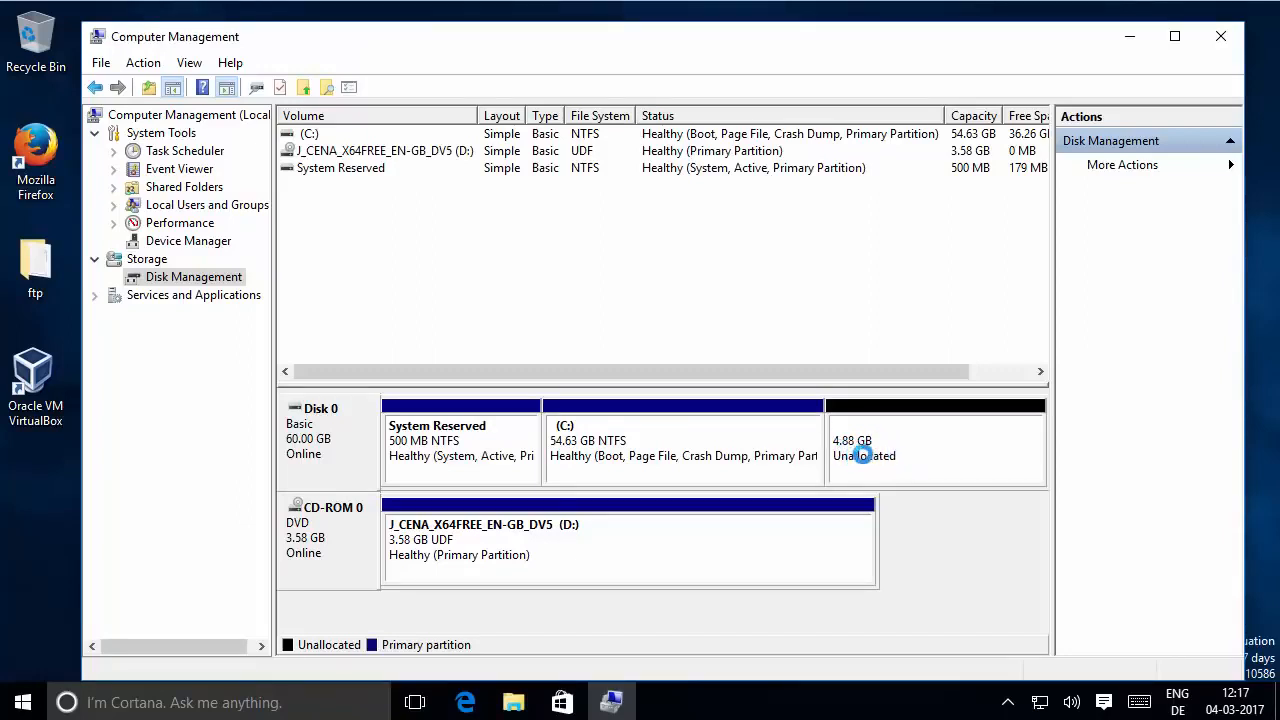
- Extend the C: volume with the 4999 MB of unallocated space on Disk 0
{"action": "left_click", "coordinate": [663, 437]}
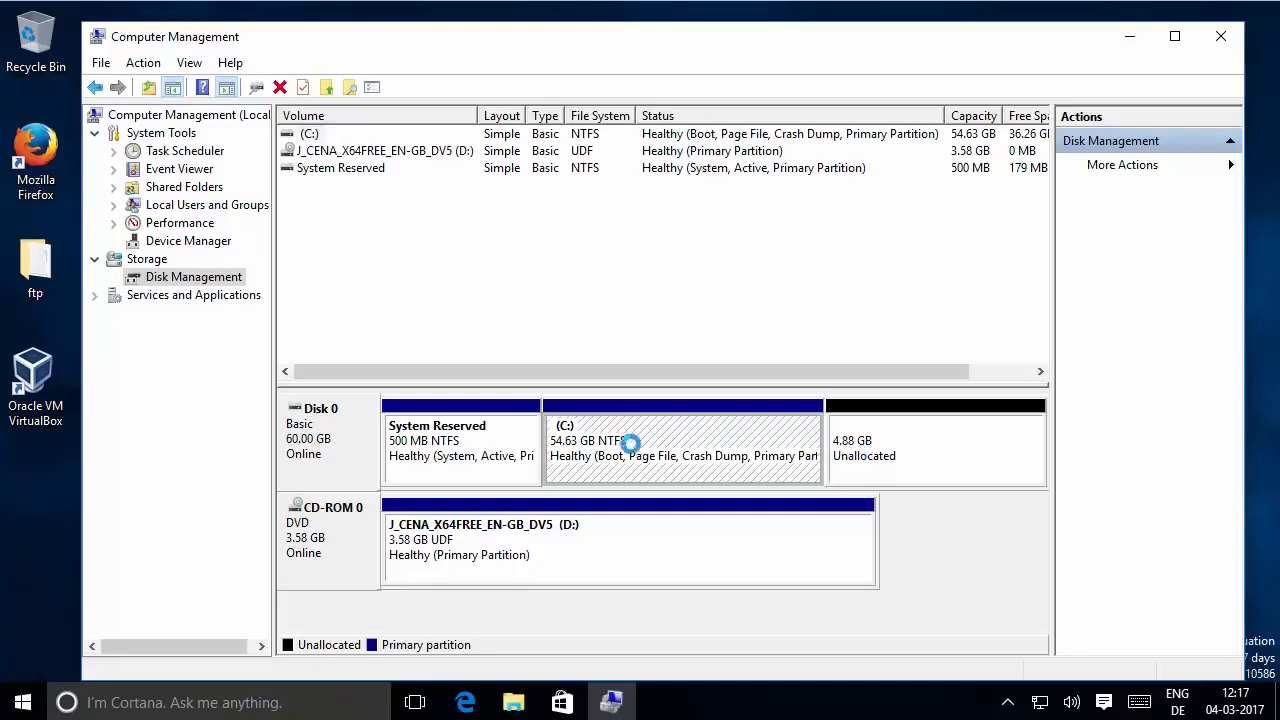
{"action": "right_click", "coordinate": [648, 436]}
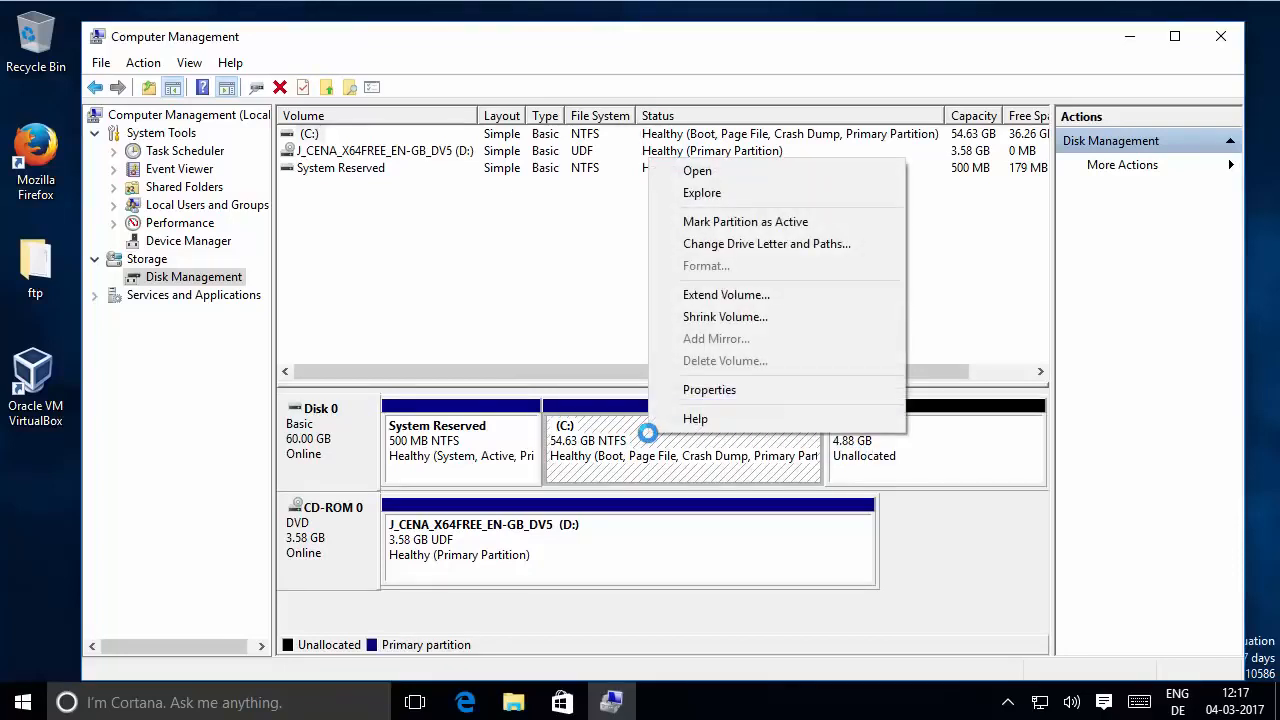
{"action": "left_click", "coordinate": [697, 295]}
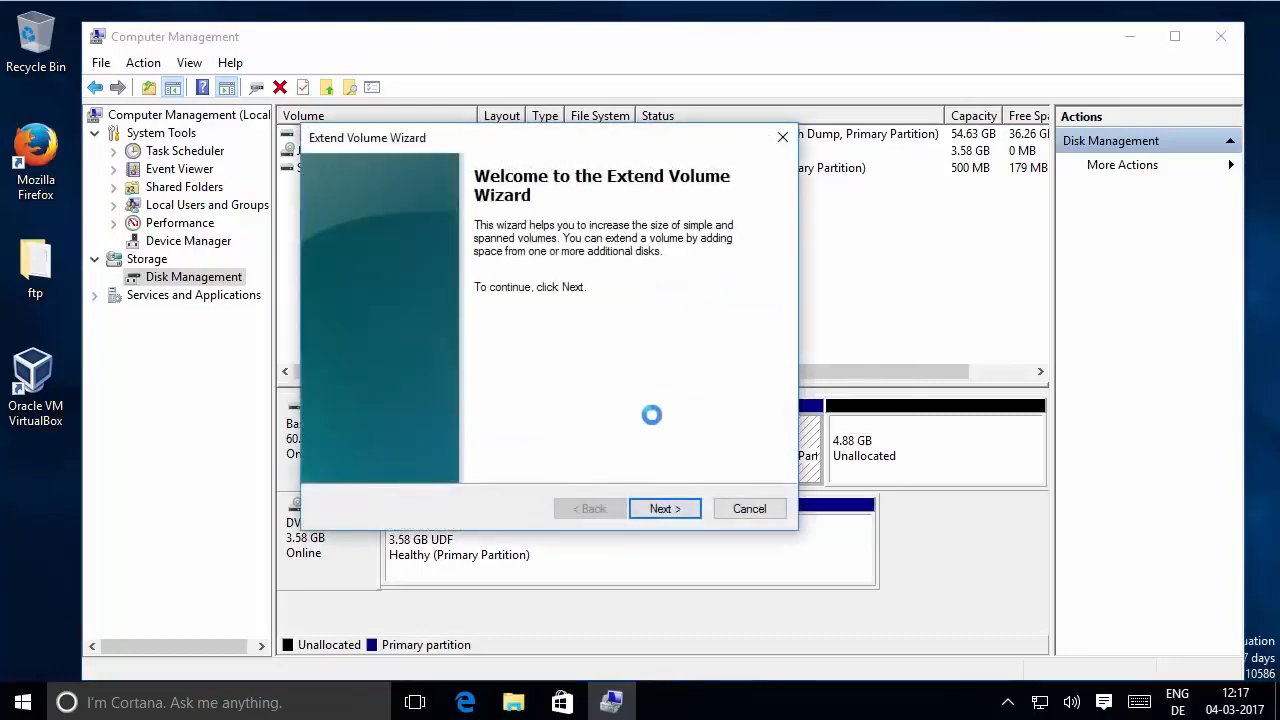
{"action": "left_click", "coordinate": [658, 507]}
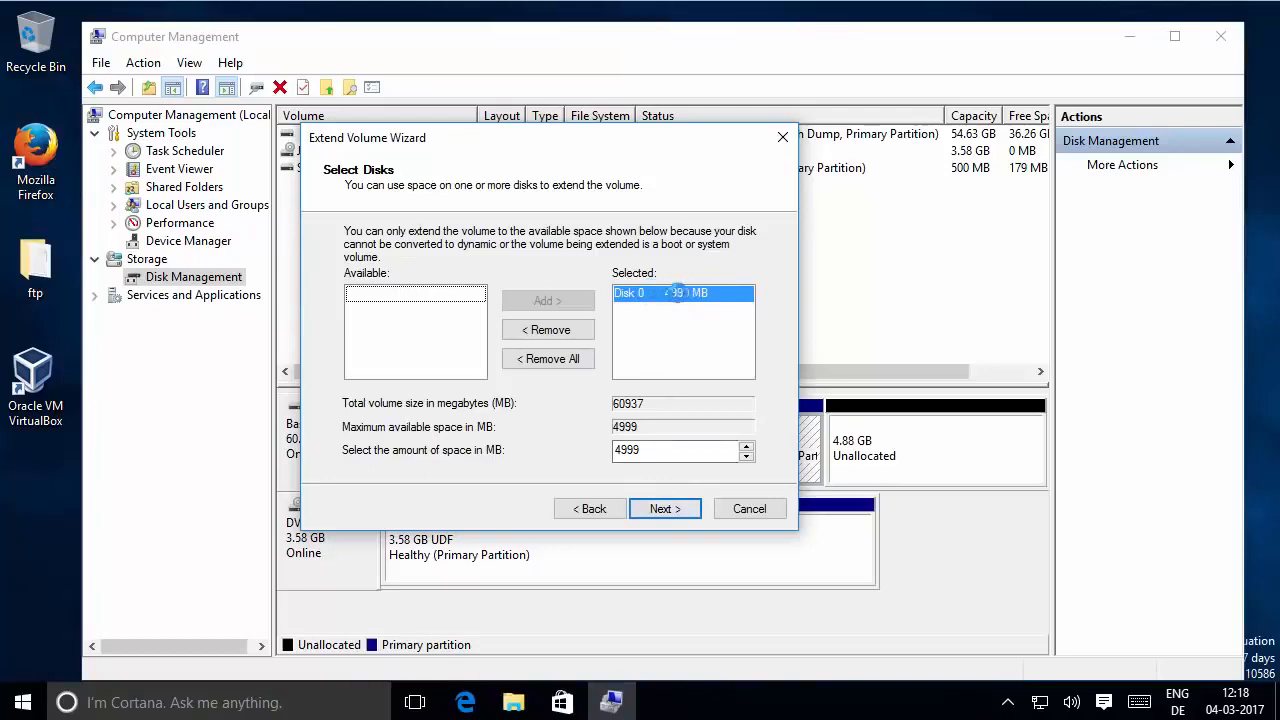
{"action": "left_click", "coordinate": [665, 509]}
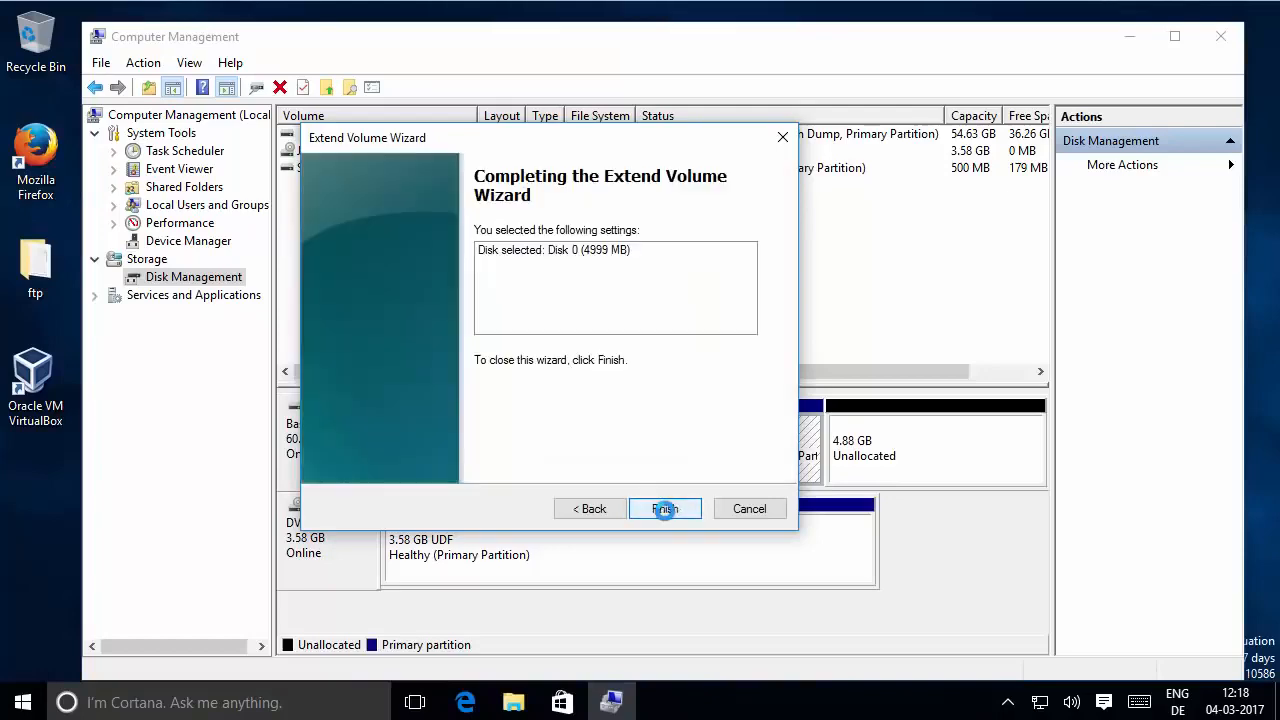
{"action": "left_click", "coordinate": [665, 509]}
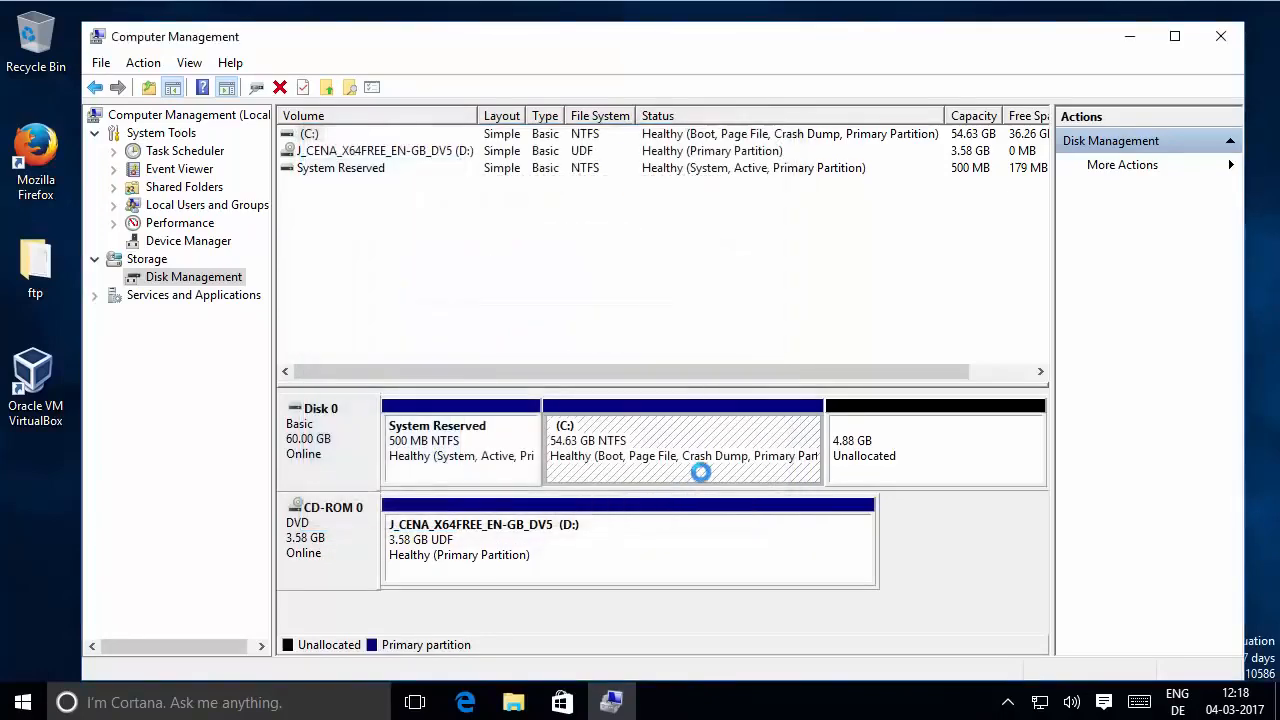